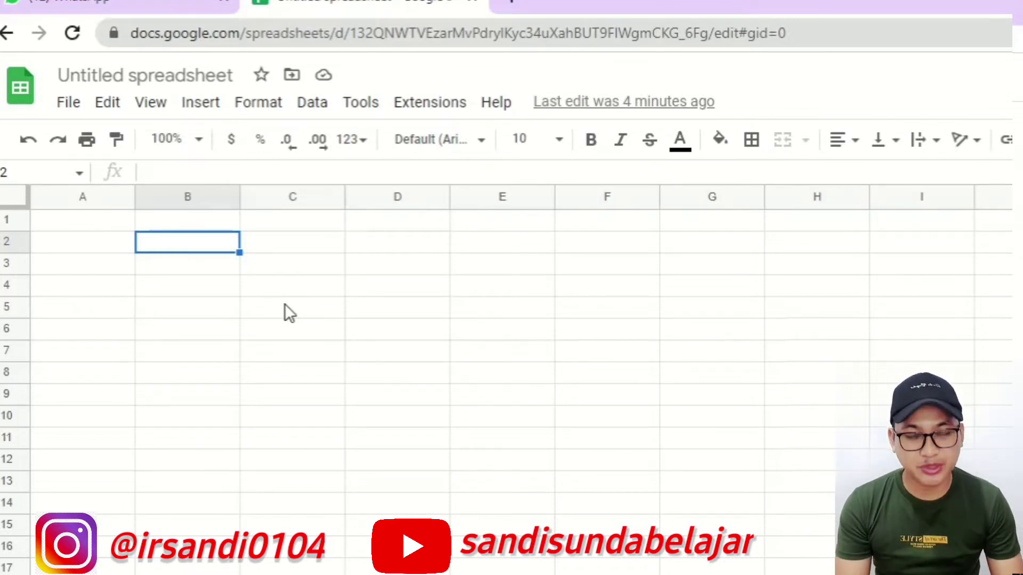
# Enter MINUM, MAKAN, JALAN, AYAH, IBU, DAN and TIDAK into B2:B8.
pyautogui.press('Down')
pyautogui.press('Up')
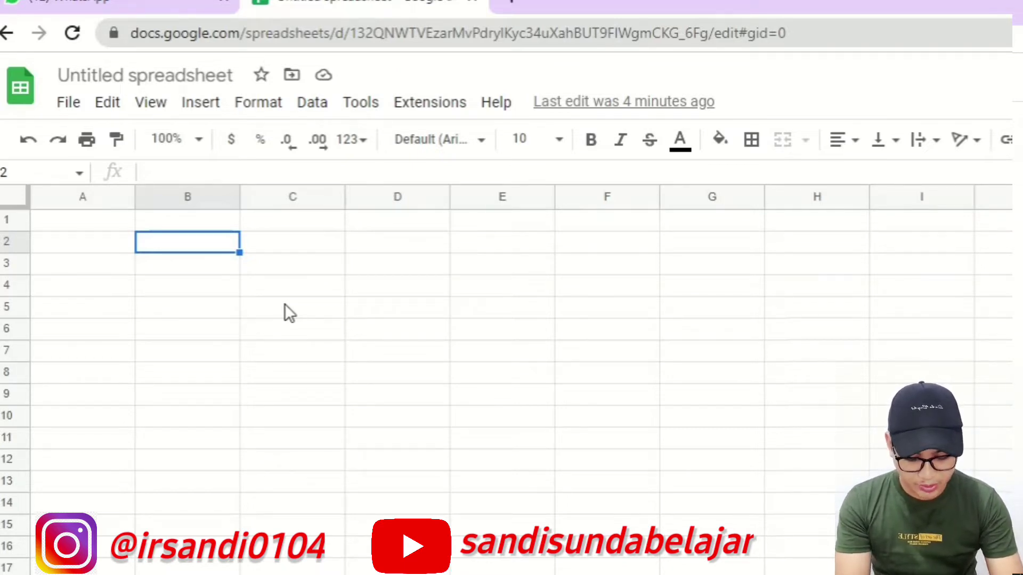
pyautogui.write('MI')
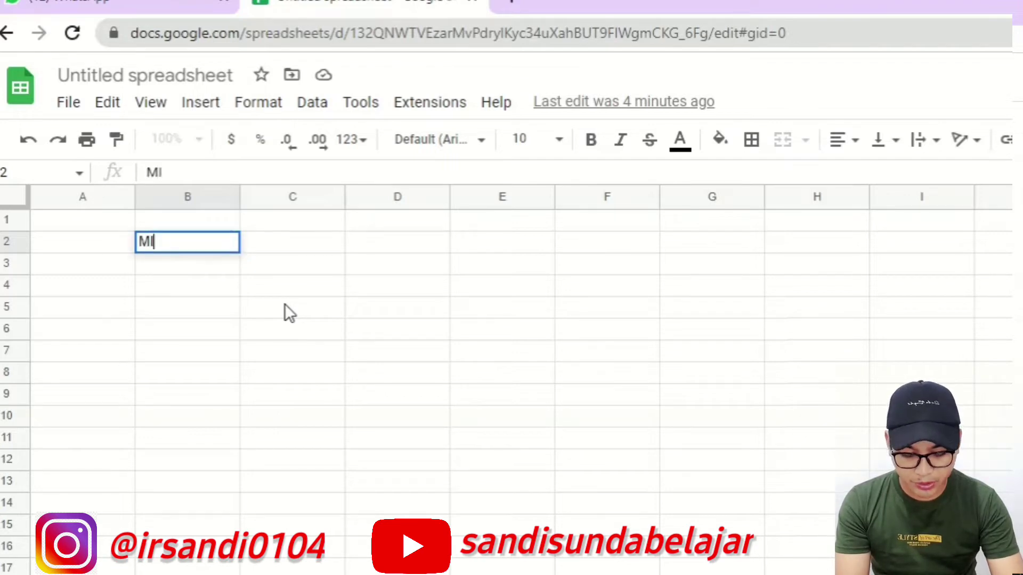
pyautogui.write('NUM')
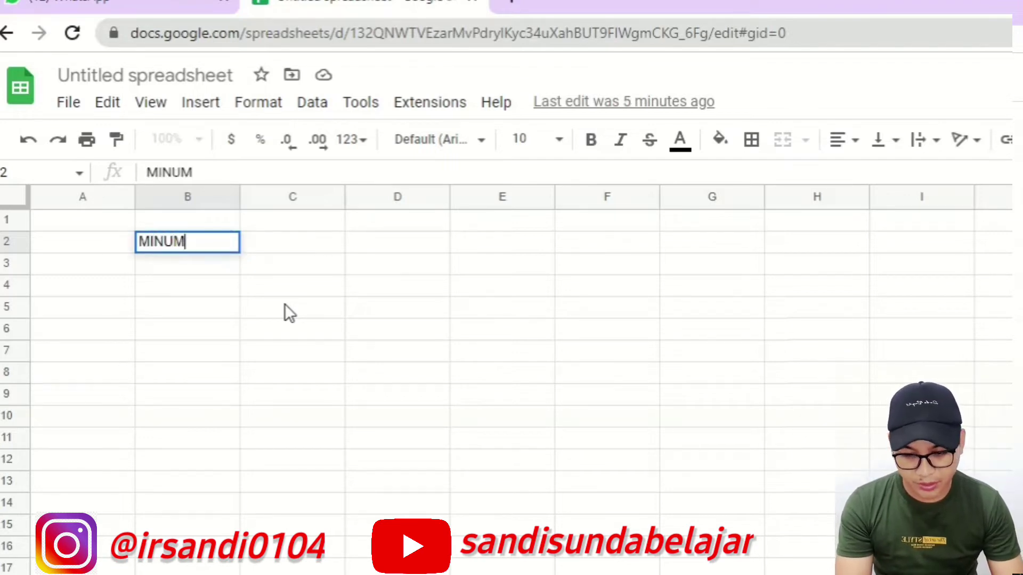
pyautogui.press('Return')
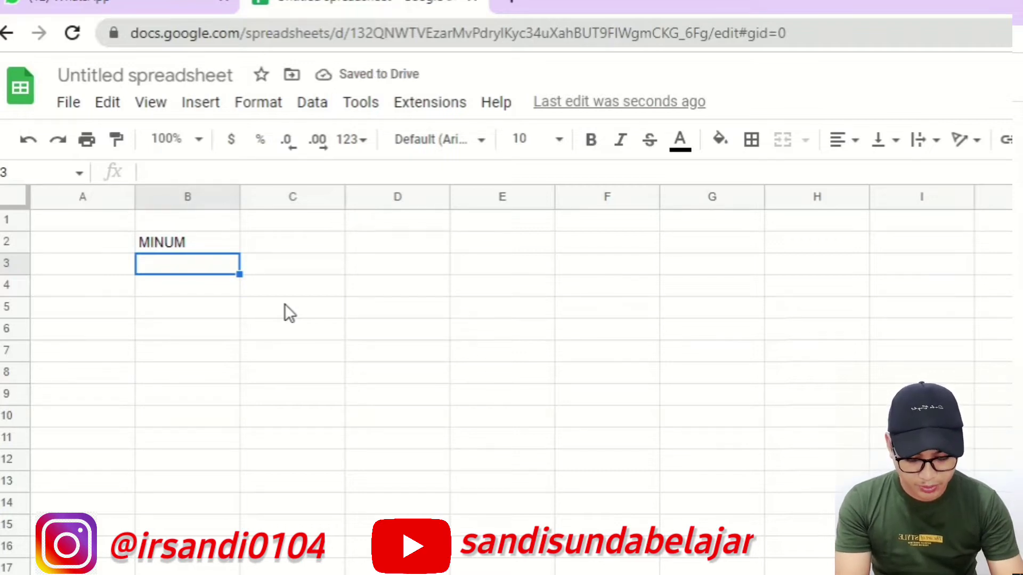
pyautogui.write('MAKAN')
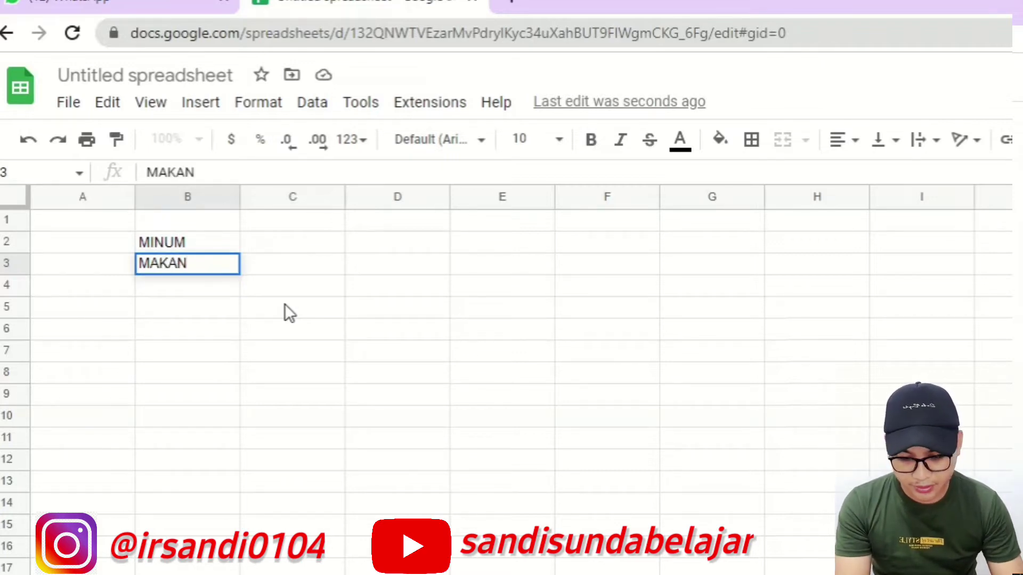
pyautogui.press('Return')
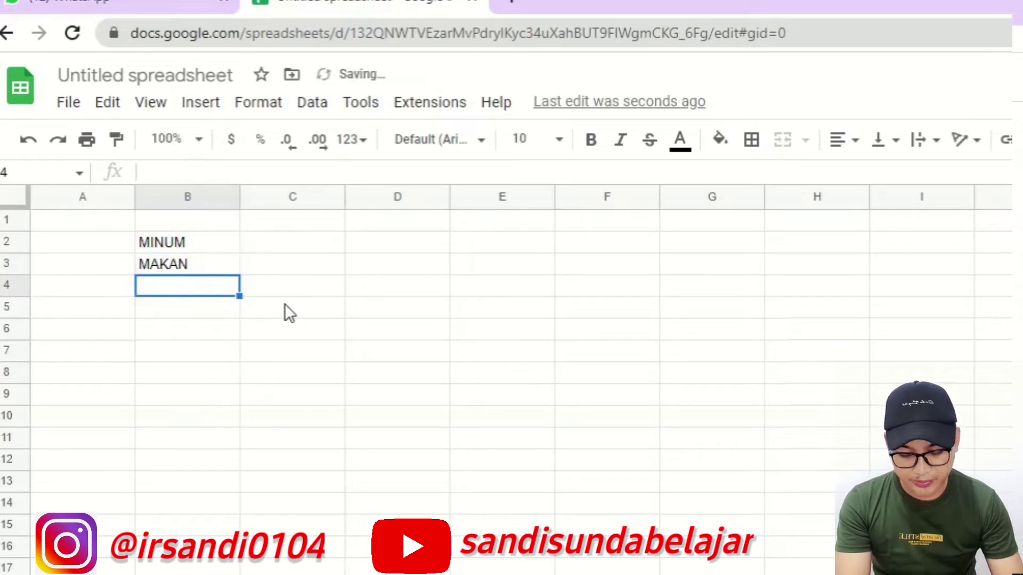
pyautogui.write('JALAN')
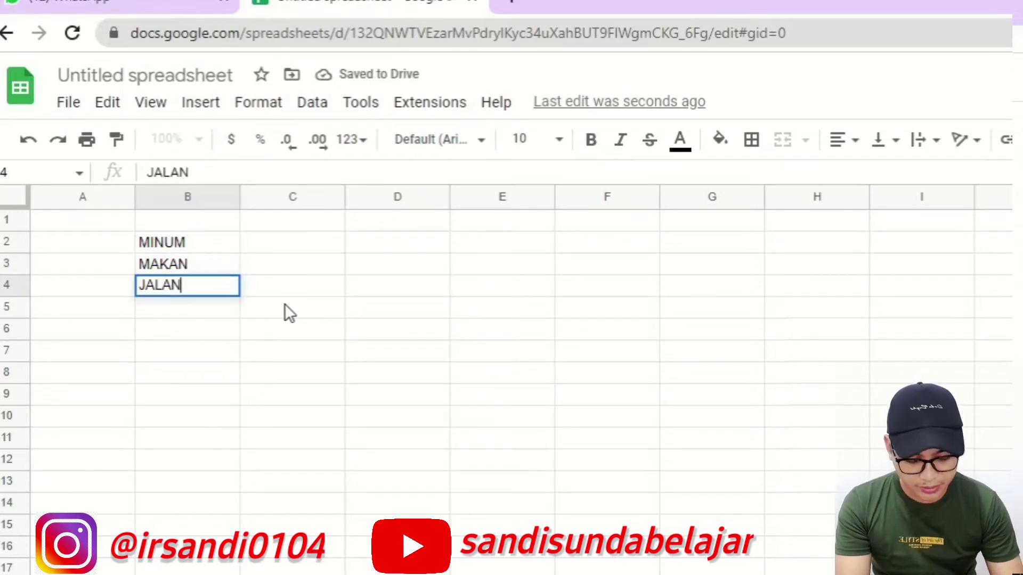
pyautogui.press('Return')
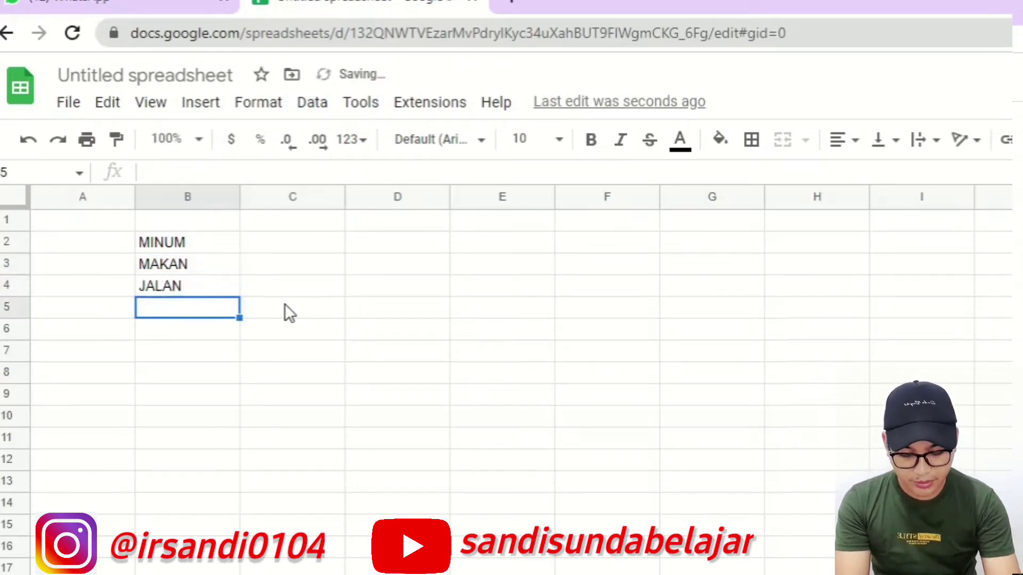
pyautogui.write('AYAH')
pyautogui.press('Return')
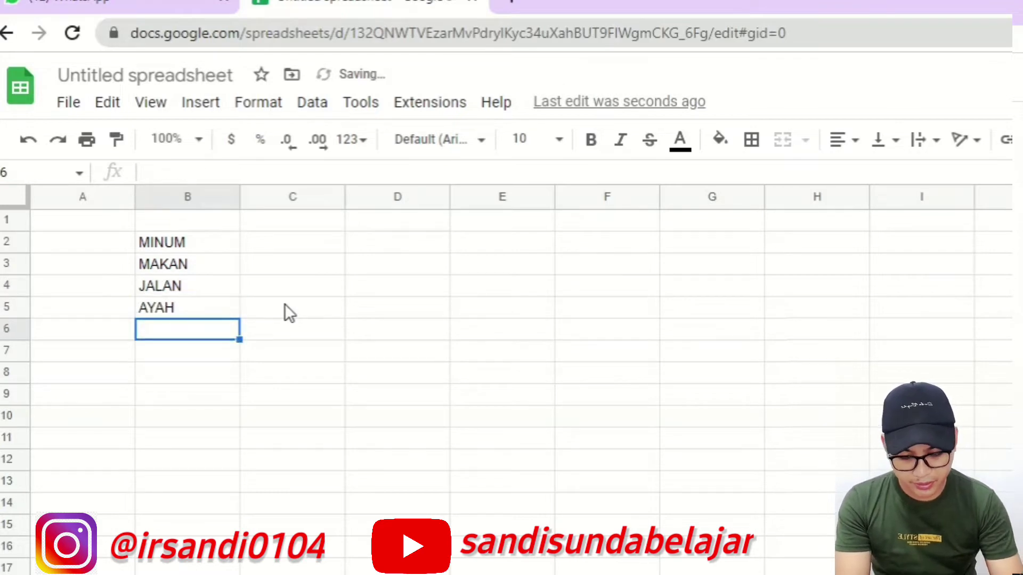
pyautogui.write('IBU')
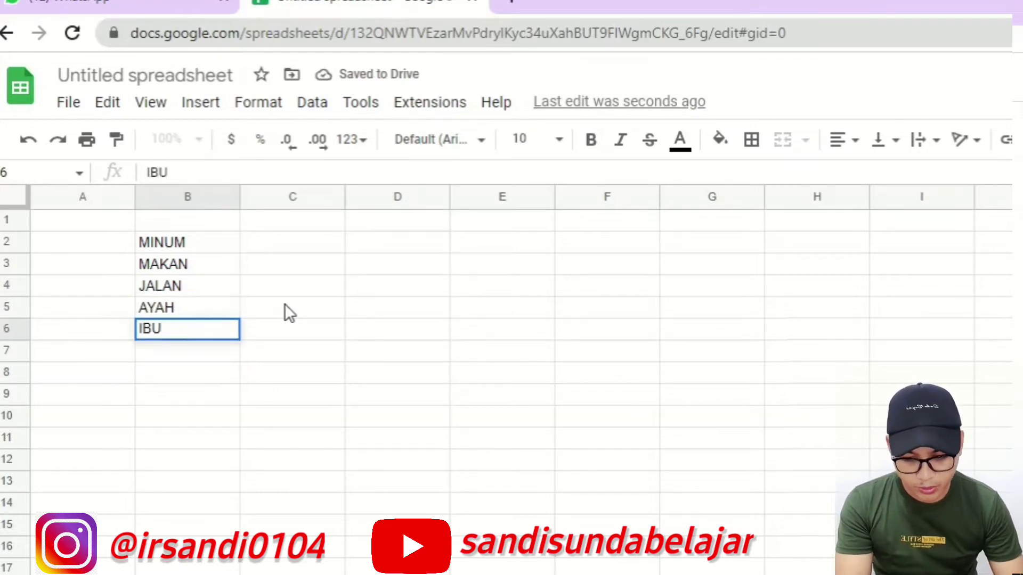
pyautogui.press('Return')
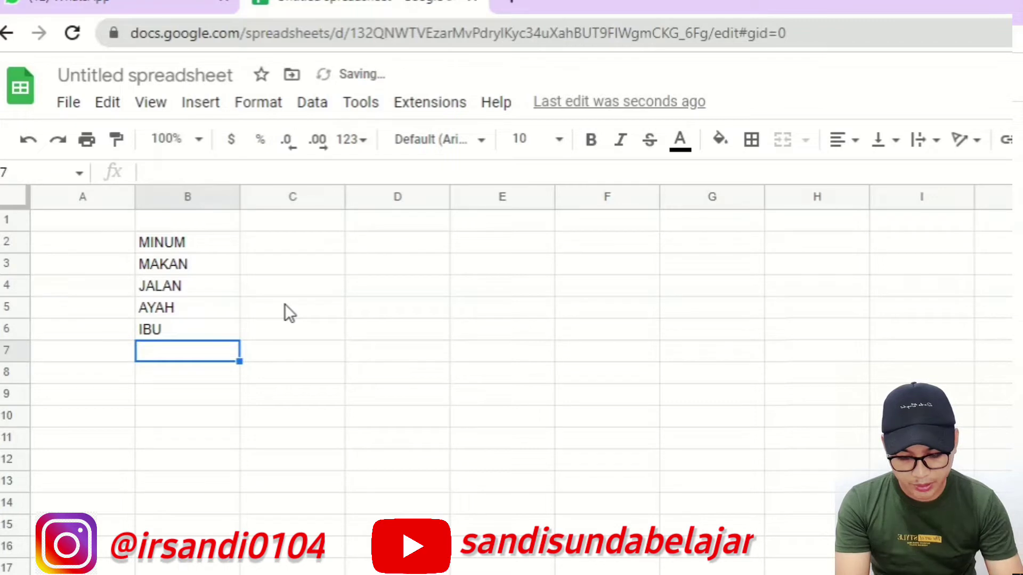
pyautogui.write('DAN')
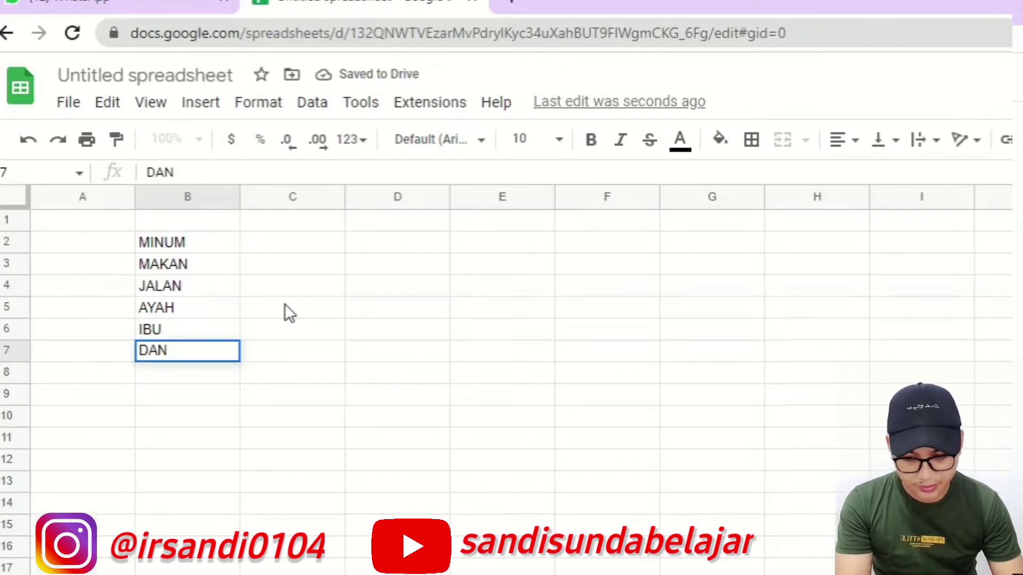
pyautogui.press('Return')
pyautogui.write('TIDAK')
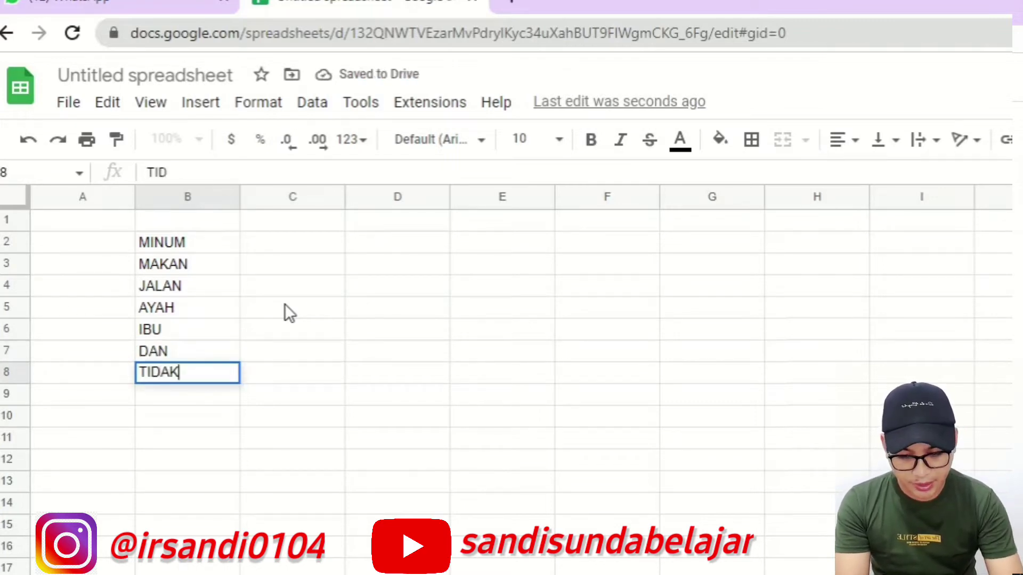
pyautogui.press('Return')
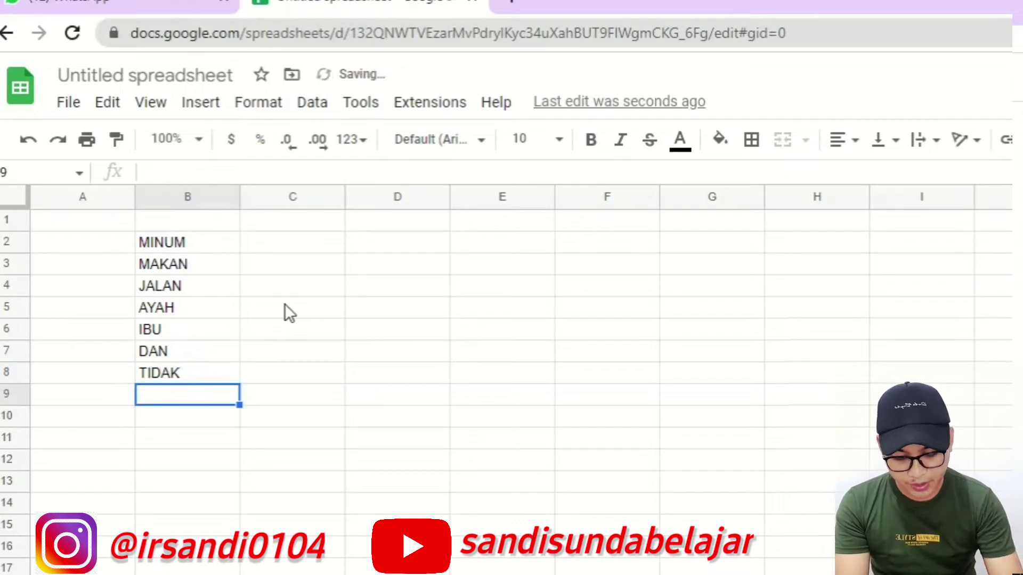
# Enter IYA, MELAKUKAN, MENGERJAKAN, PUTIH, HITAM, SATU and DUA into B9:B15.
pyautogui.write('IYA')
pyautogui.press('Return')
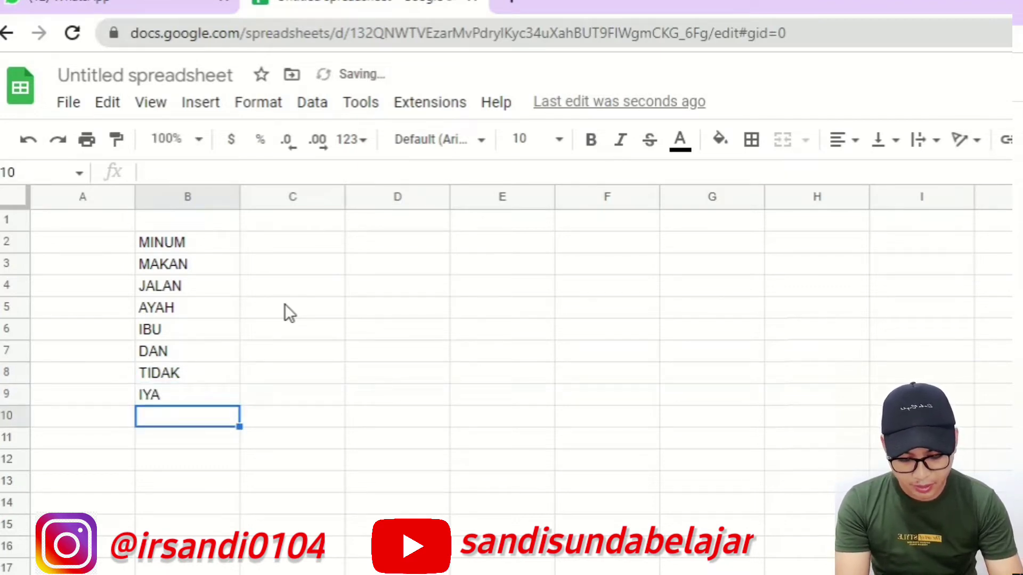
pyautogui.write('MELAKUKAN')
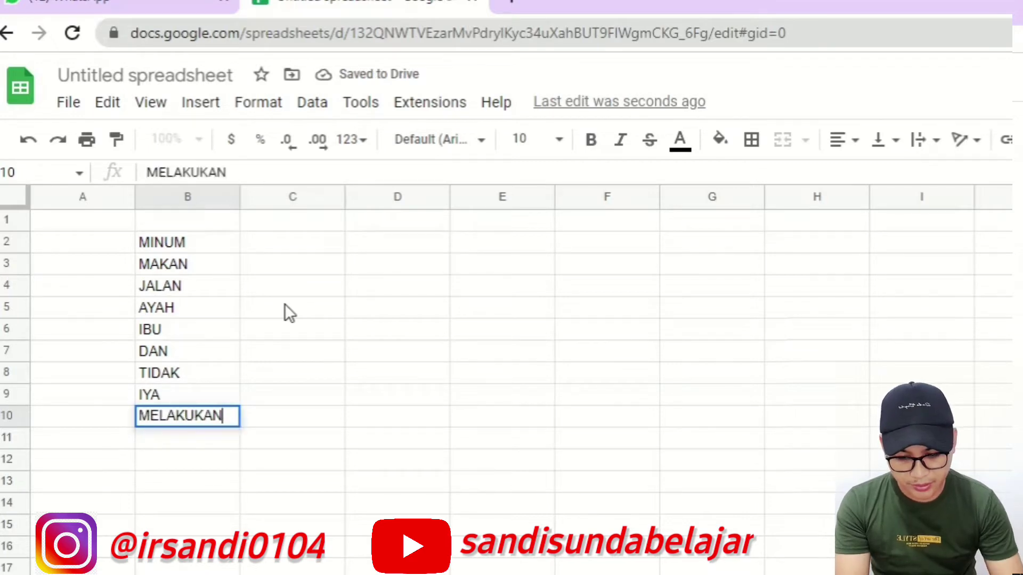
pyautogui.press('Return')
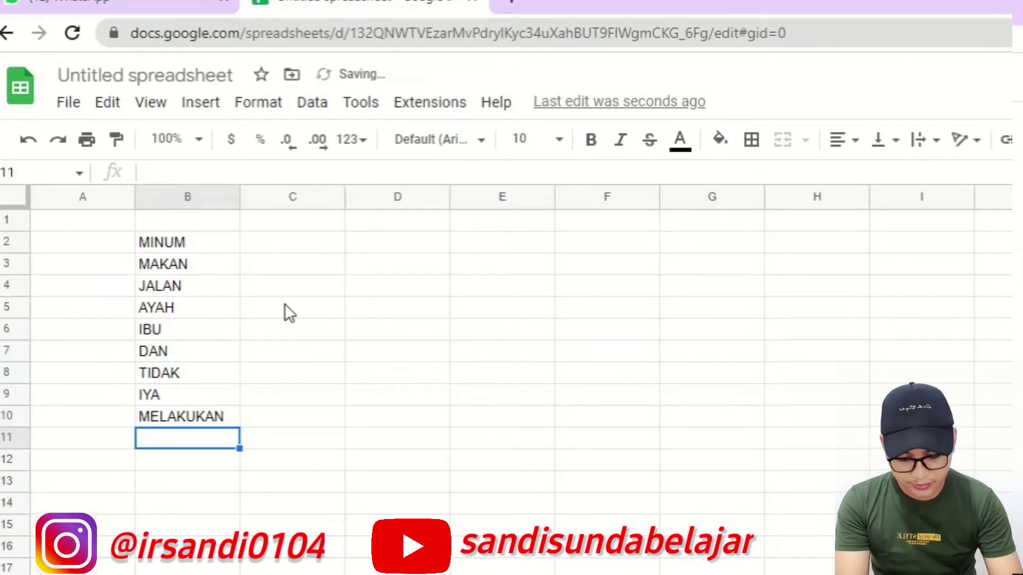
pyautogui.write('MENGERJAKAN')
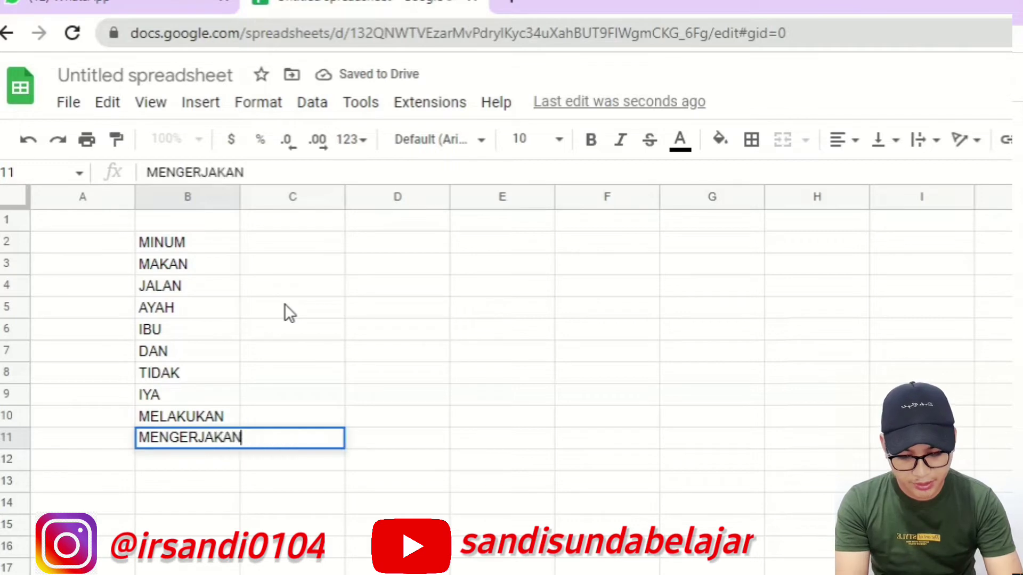
pyautogui.press('Return')
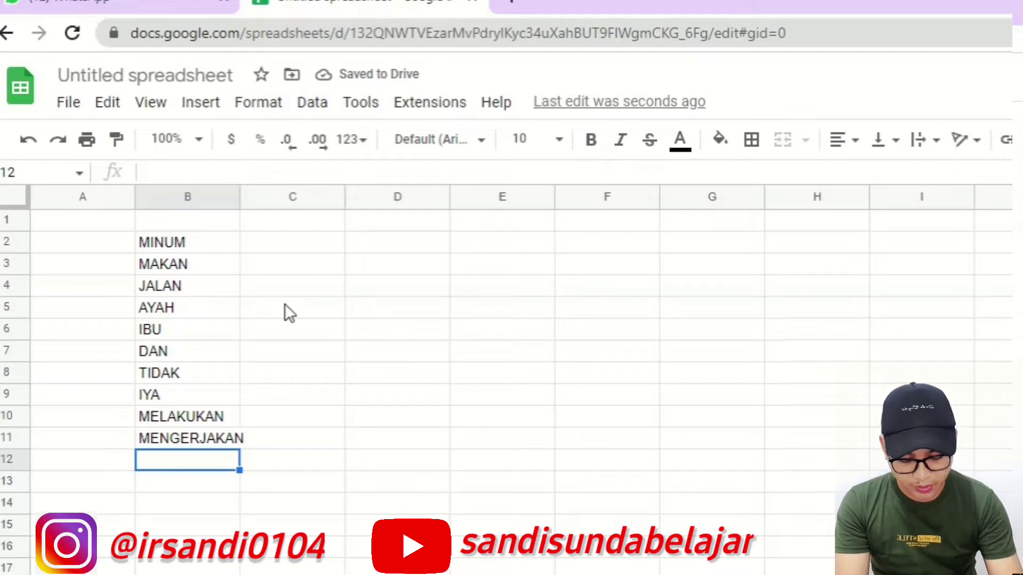
pyautogui.write('PUTIH')
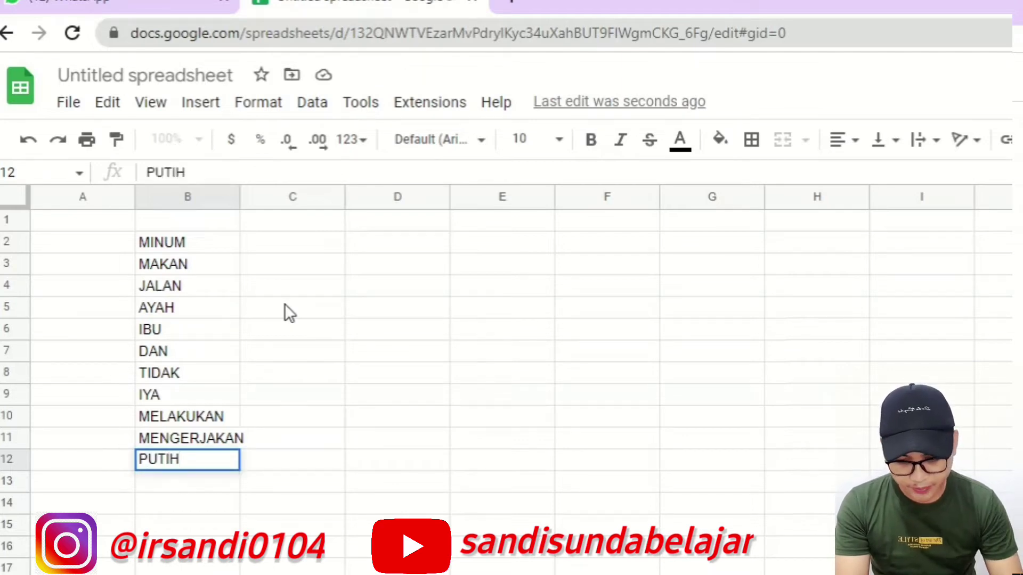
pyautogui.press('Return')
pyautogui.write('HIT')
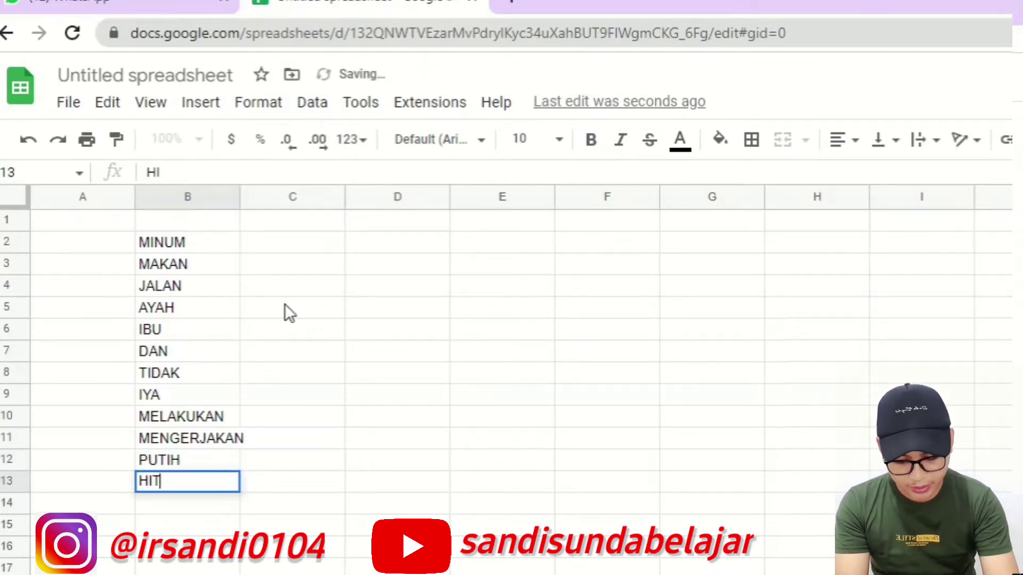
pyautogui.write('AM')
pyautogui.press('Return')
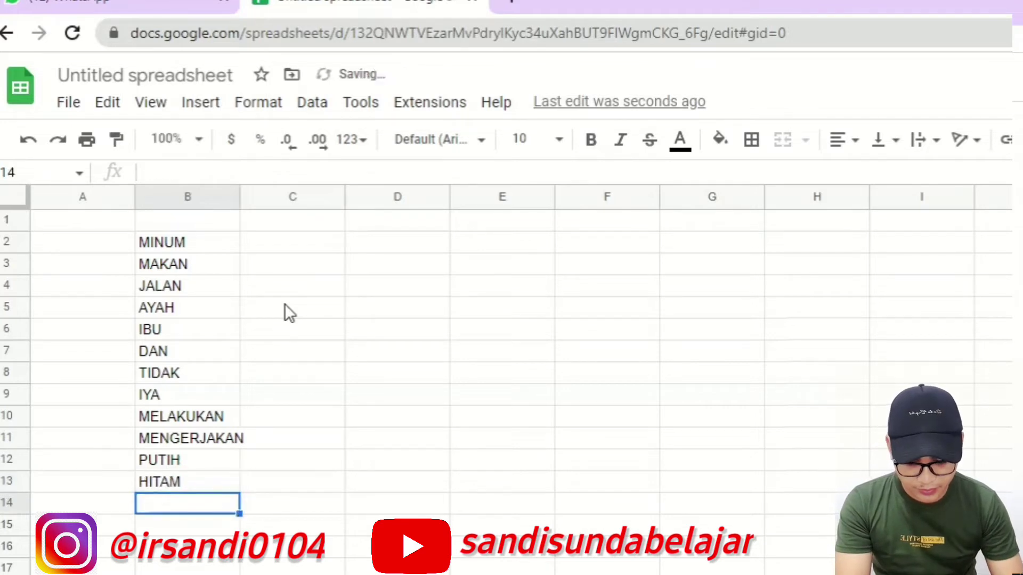
pyautogui.write('SATU')
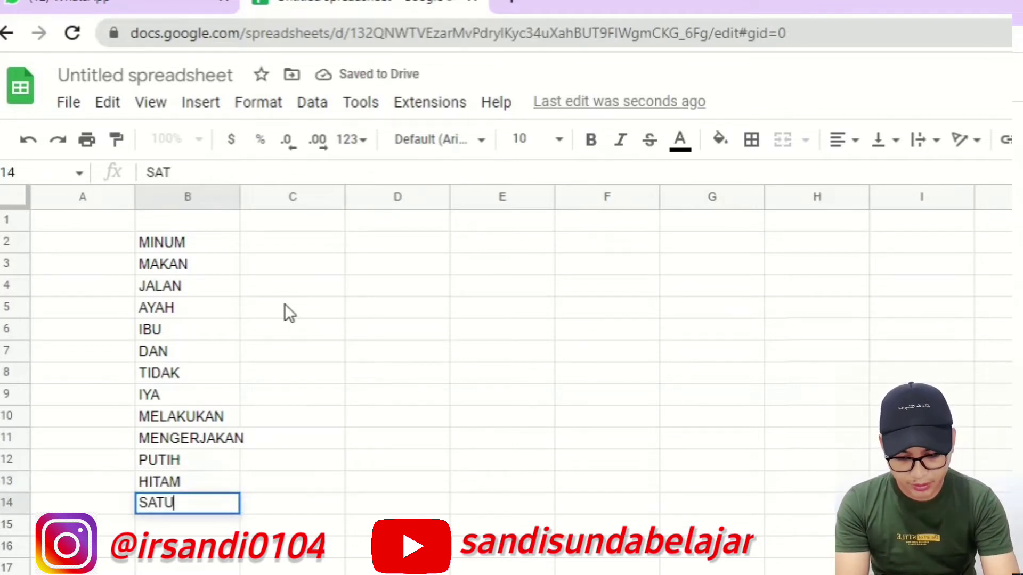
pyautogui.press('Return')
pyautogui.write('DUA')
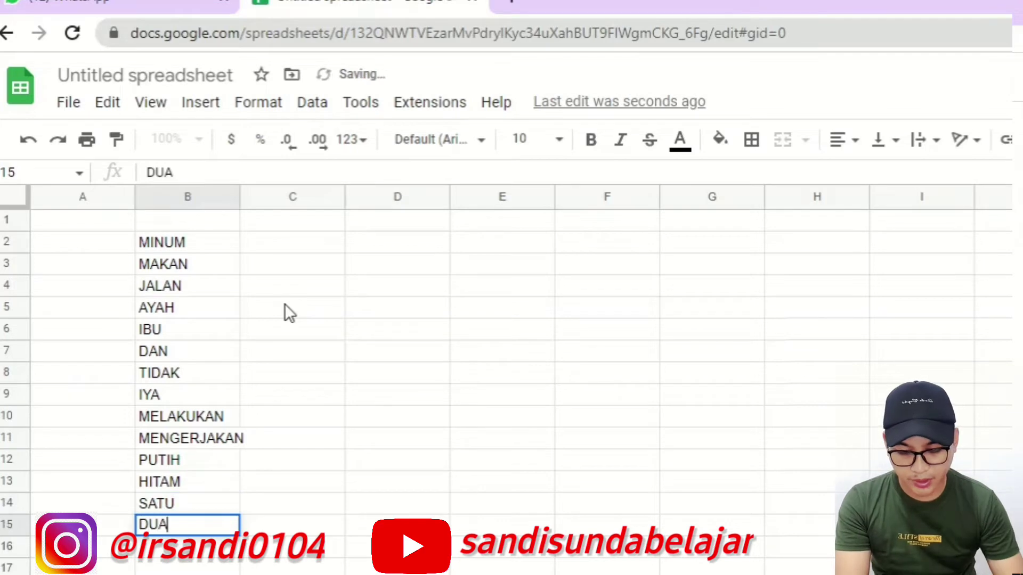
pyautogui.click(285, 304)
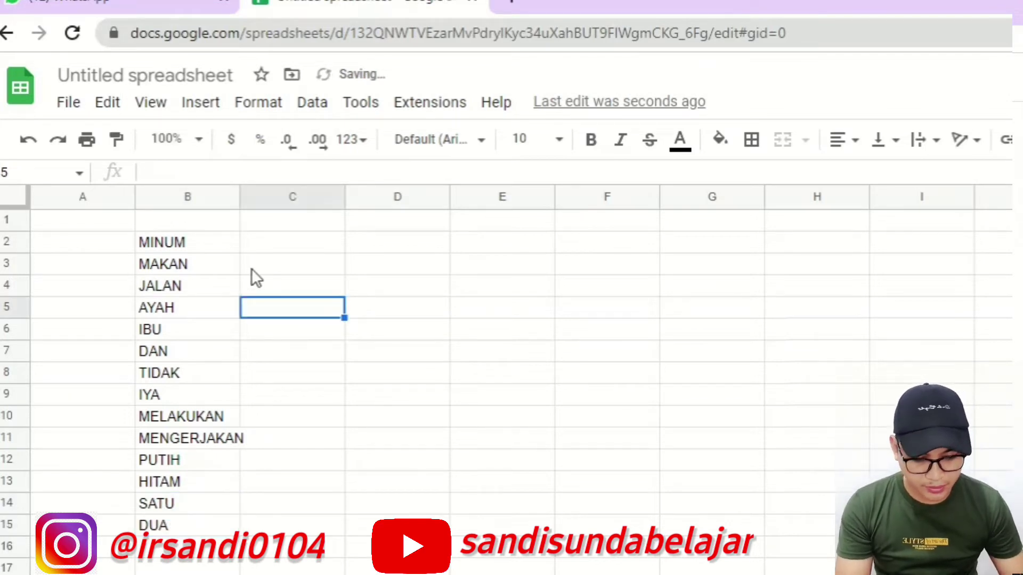
pyautogui.click(214, 263)
# Enter =GOOGLETRANSLATE(B2) in C2 so it returns Drink for MINUM.
pyautogui.click(193, 239)
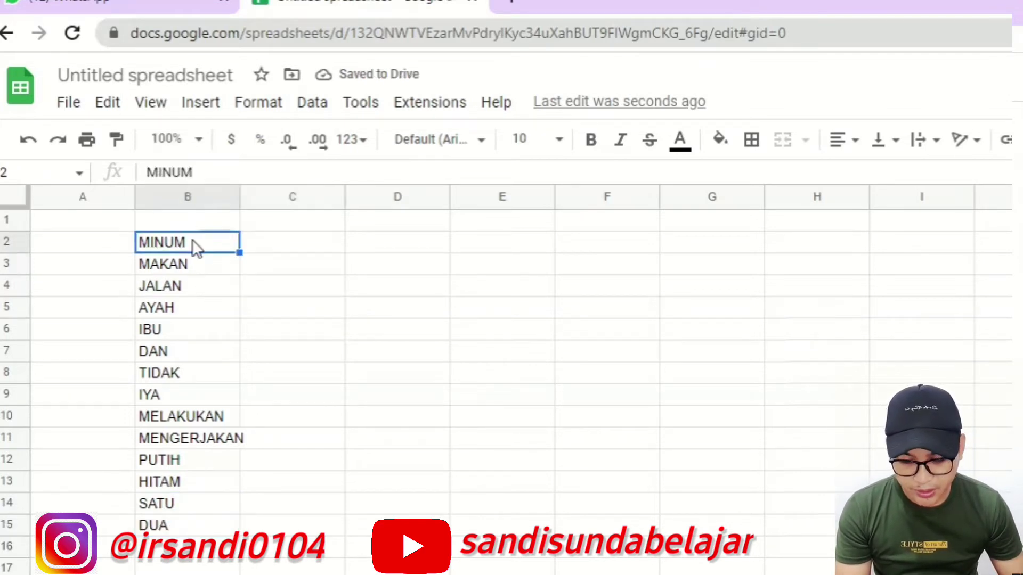
pyautogui.click(278, 240)
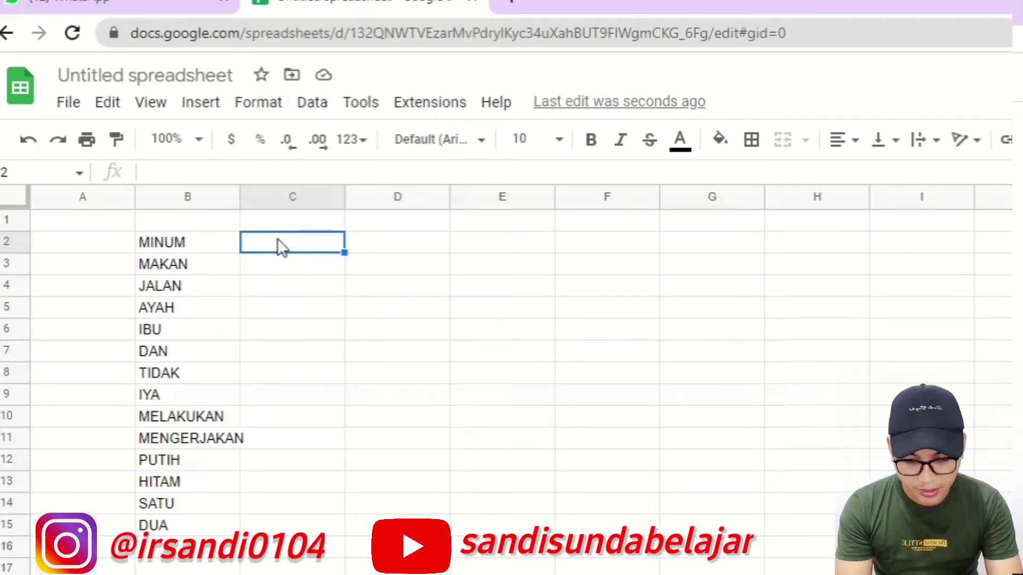
pyautogui.write('=')
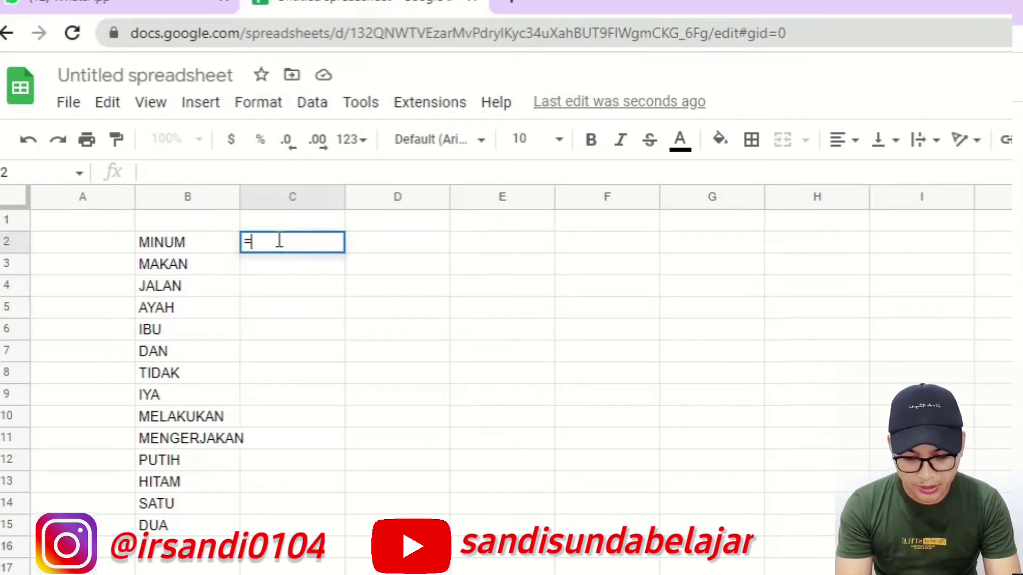
pyautogui.write('GOO')
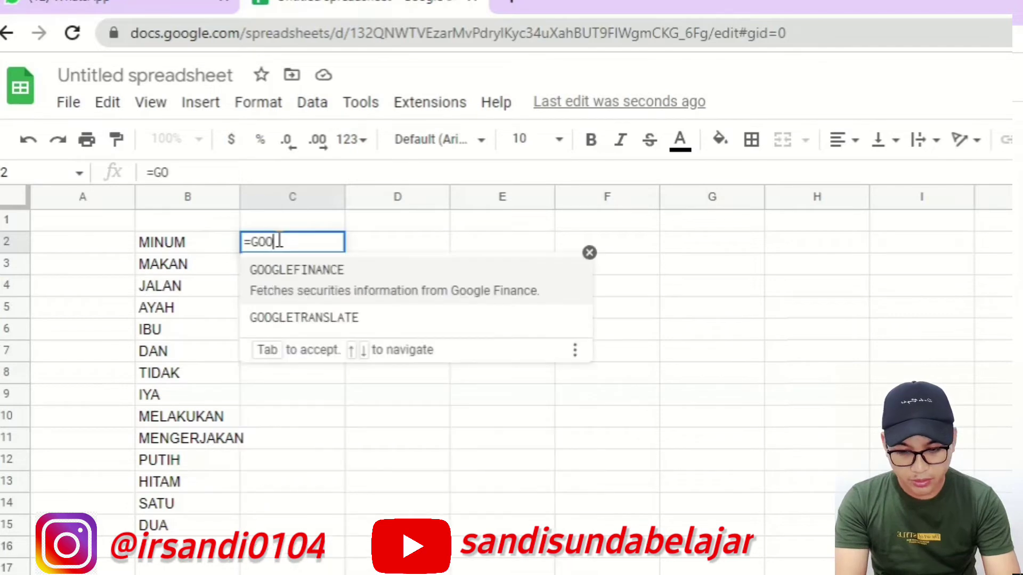
pyautogui.write('GLE')
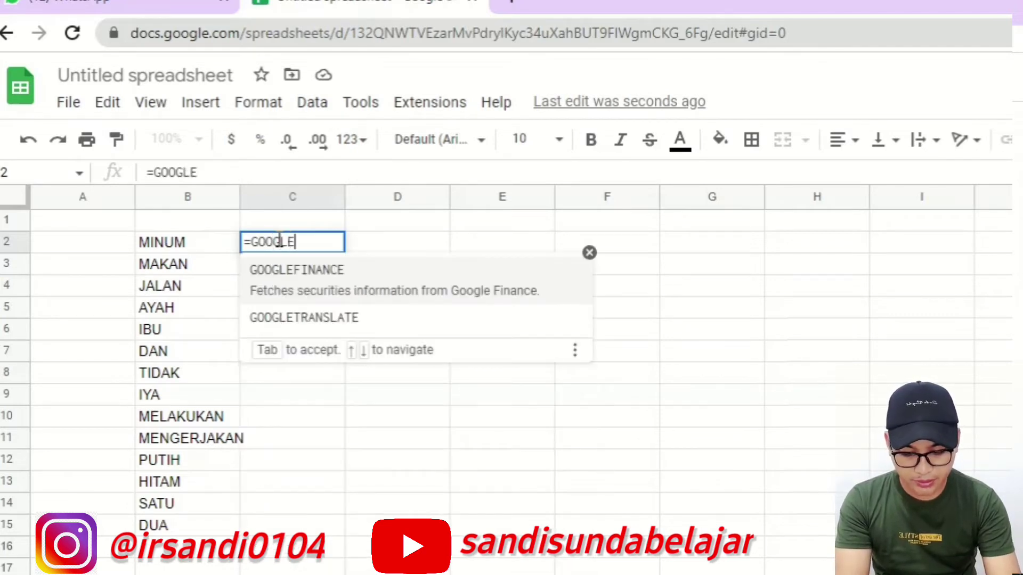
pyautogui.write('TRANSLAT')
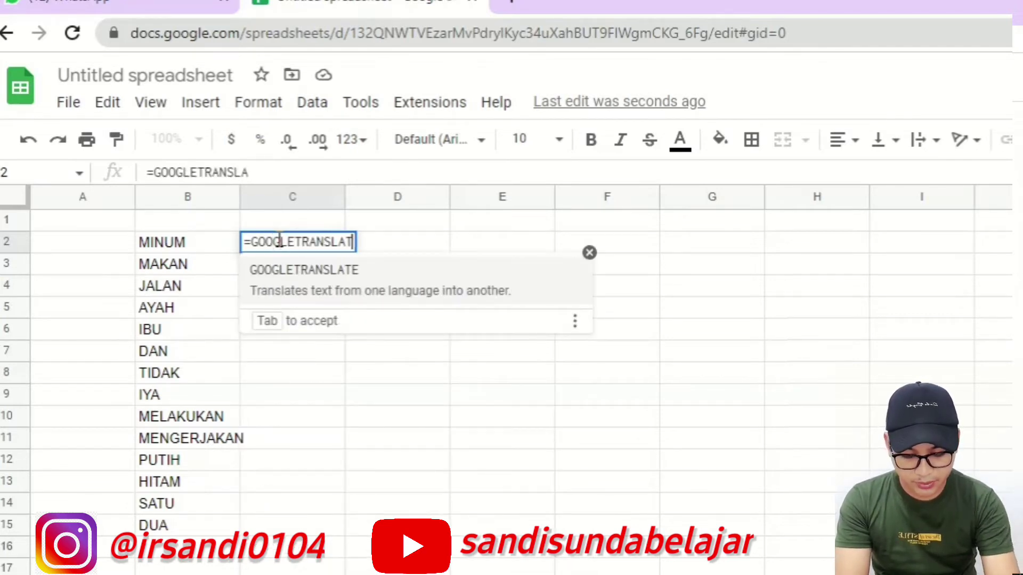
pyautogui.write('E(')
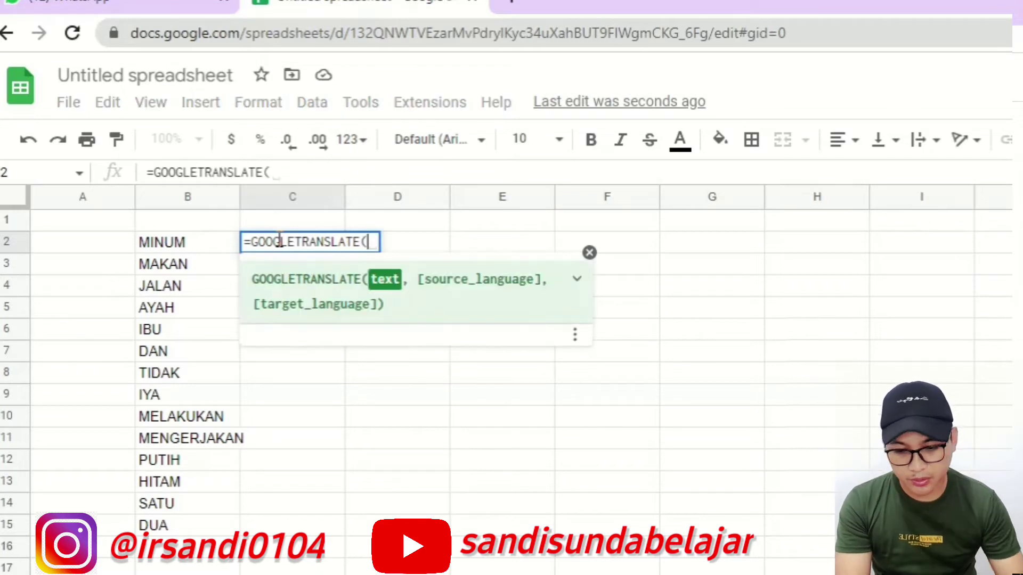
pyautogui.click(170, 240)
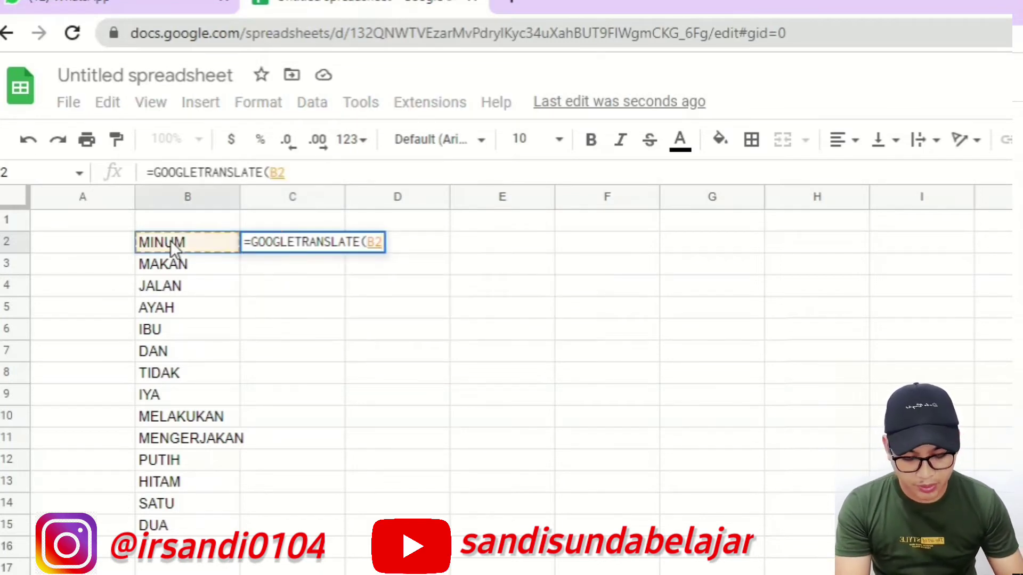
pyautogui.write(')')
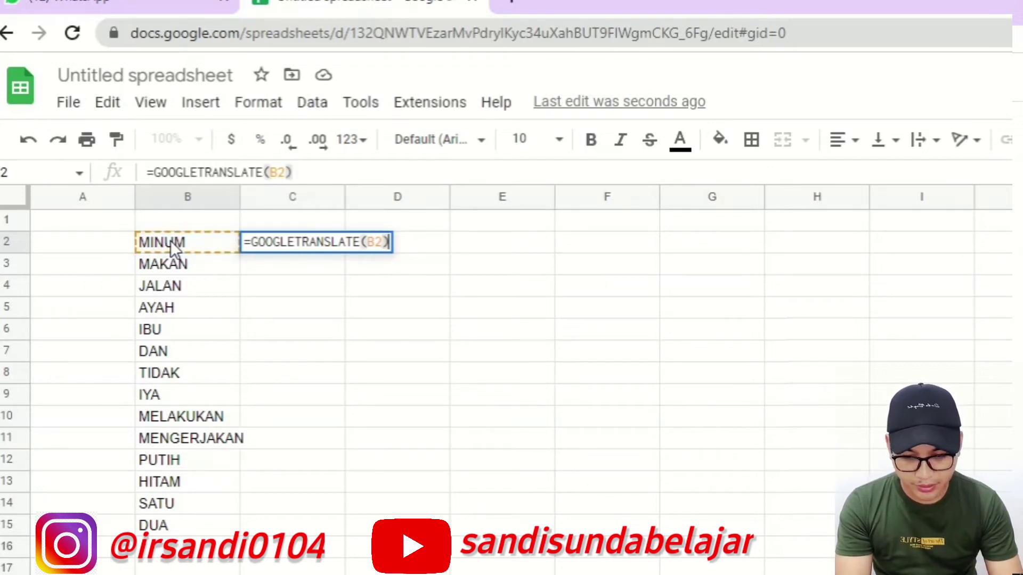
pyautogui.press('Return')
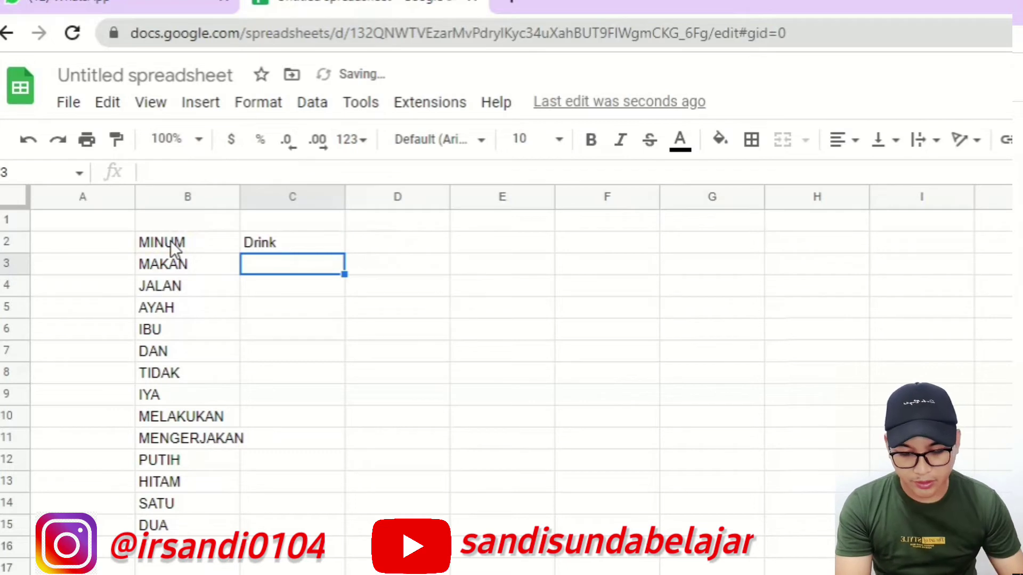
# Fill the C2 translation formula down to C15 and widen column B to fit MENGERJAKAN.
pyautogui.click(287, 240)
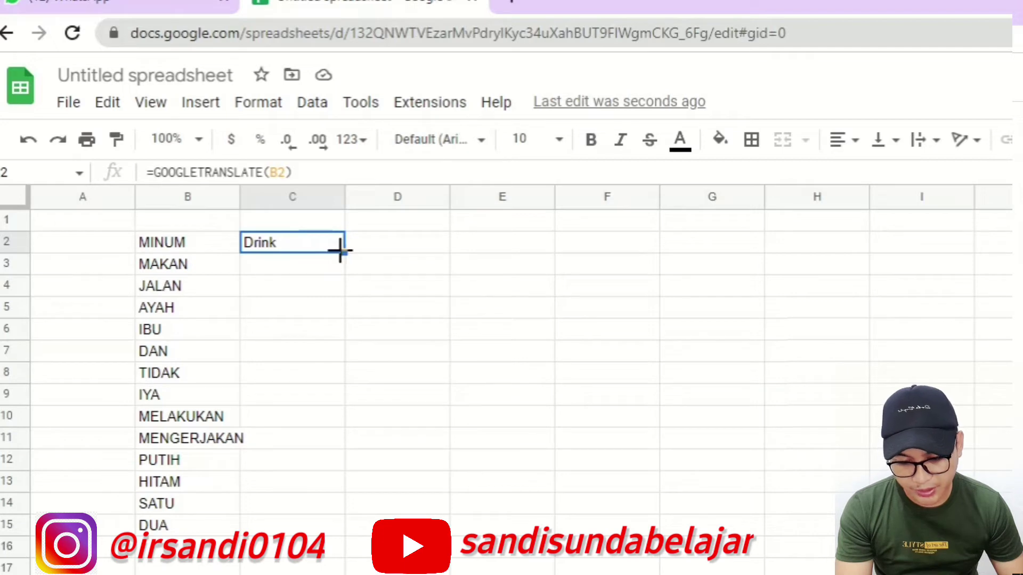
pyautogui.moveTo(340, 249); pyautogui.dragTo(341, 520)
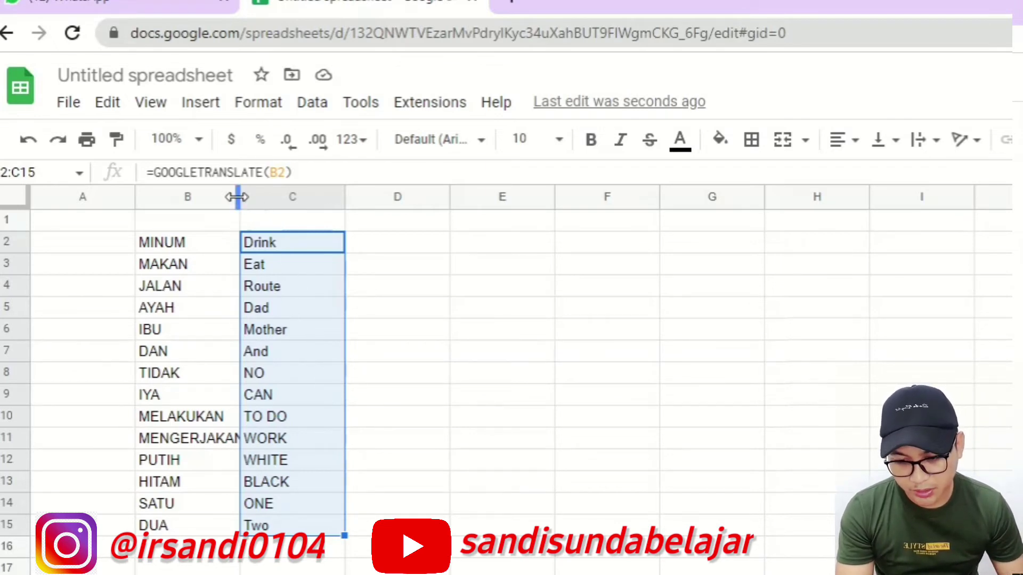
pyautogui.moveTo(237, 198); pyautogui.dragTo(248, 221)
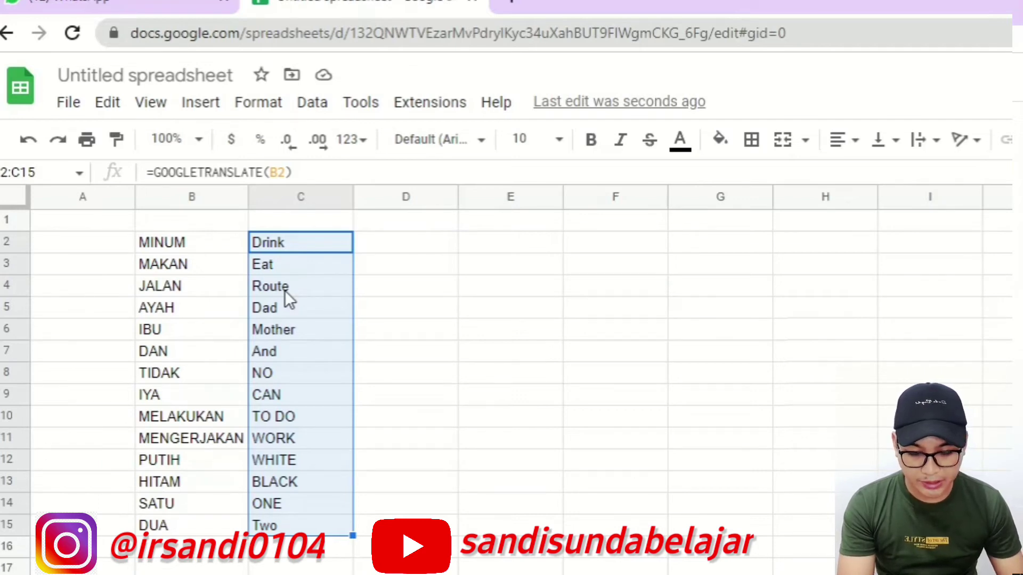
pyautogui.click(225, 273)
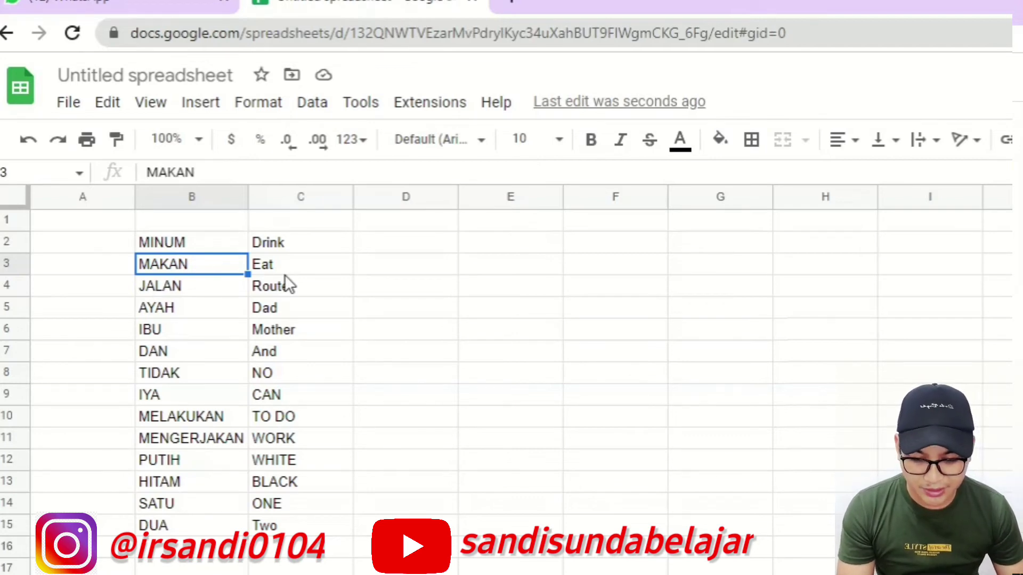
pyautogui.click(280, 247)
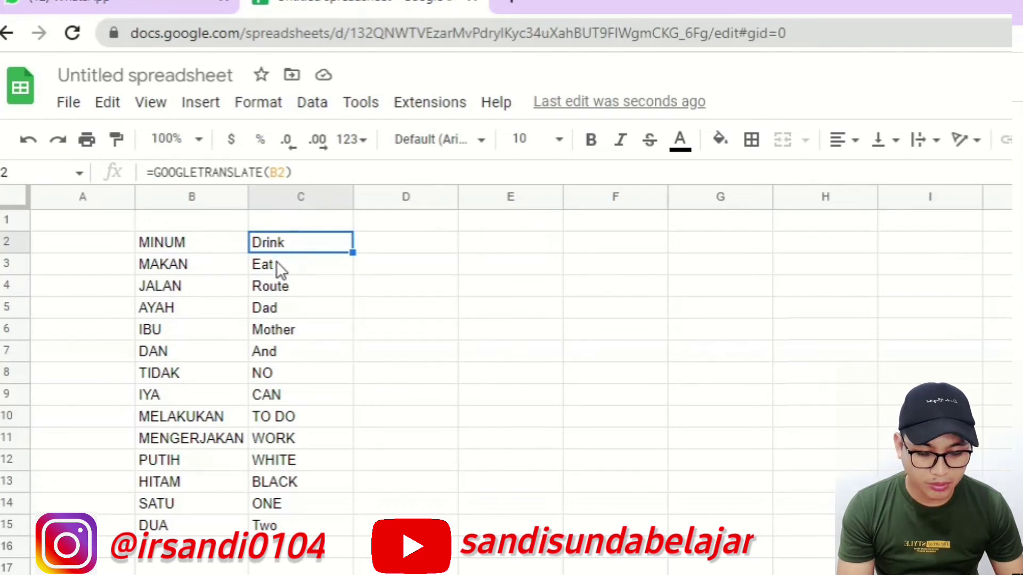
pyautogui.click(276, 261)
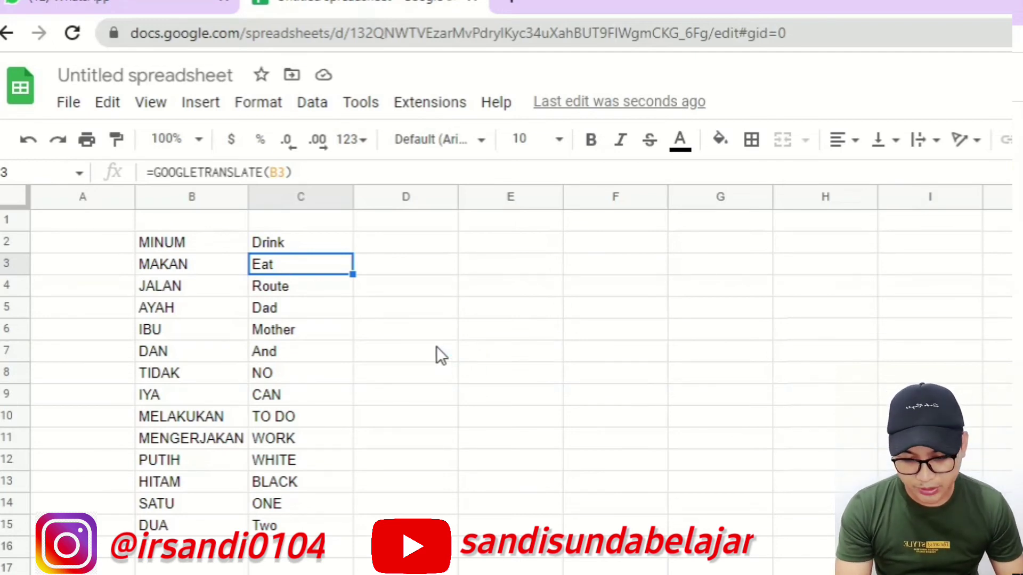
pyautogui.click(375, 240)
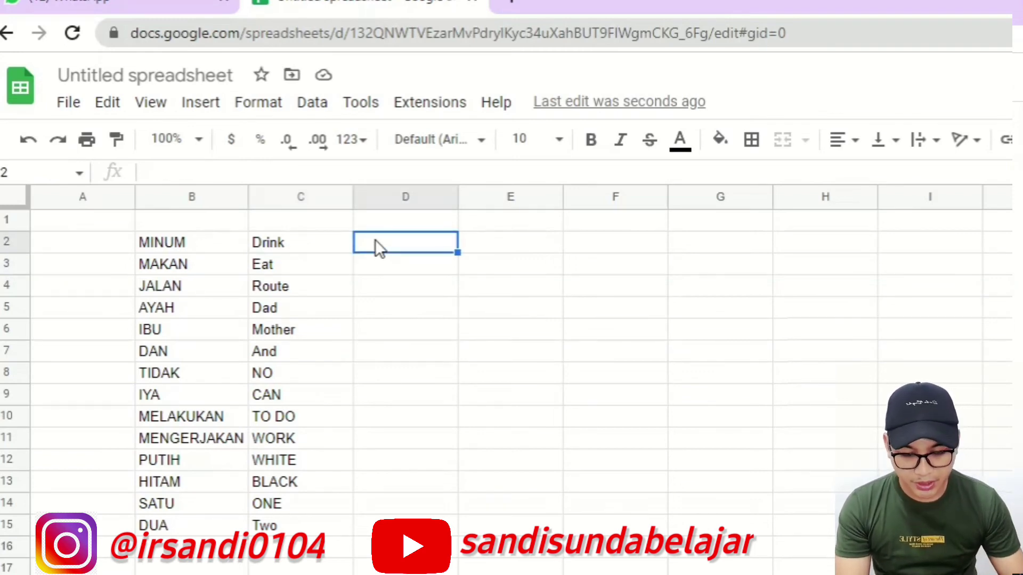
# Insert GOOGLETRANSLATE into D2 through the Help menu search for TRANSLATE, referencing B2.
pyautogui.click(501, 105)
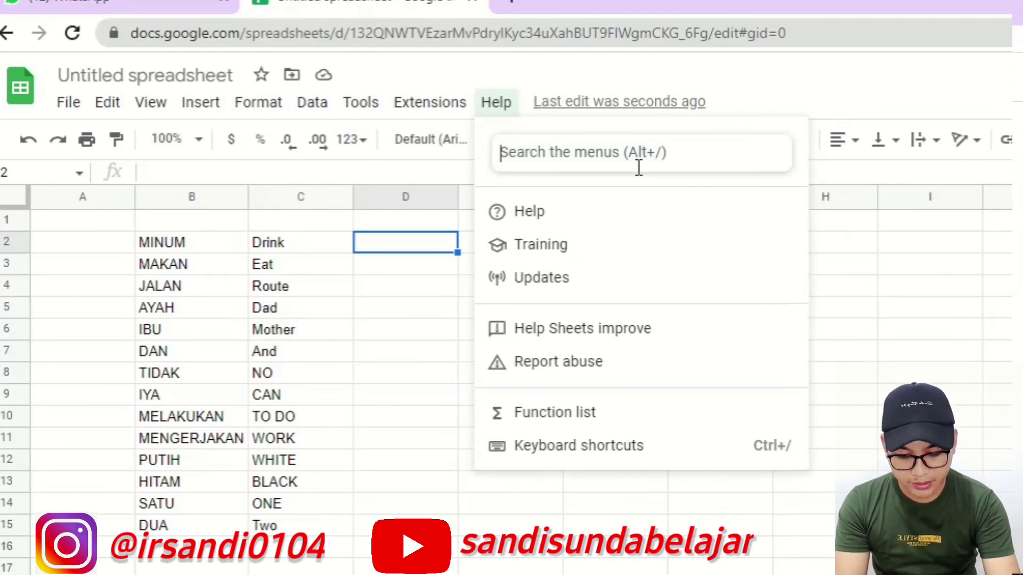
pyautogui.write('TRA')
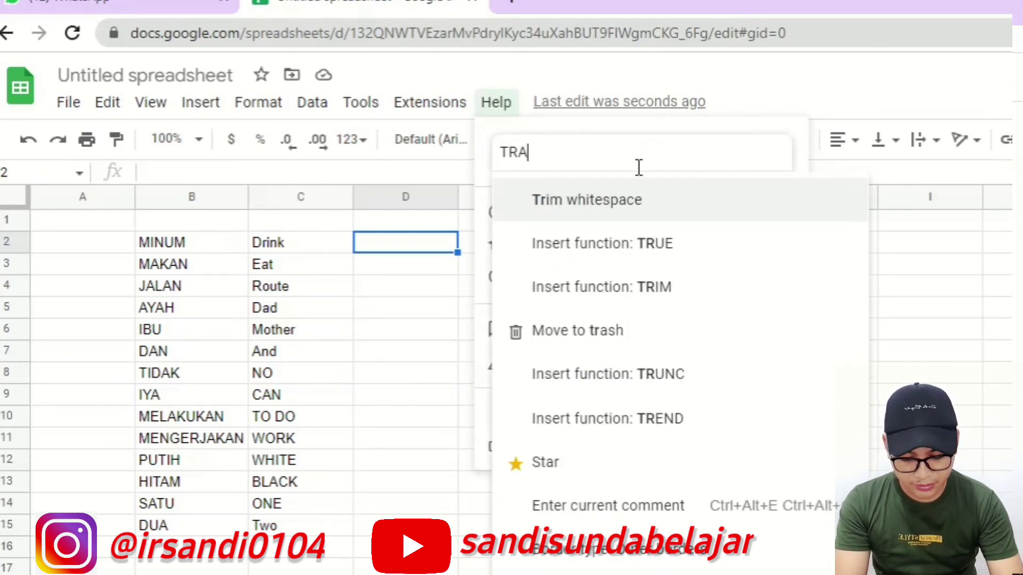
pyautogui.write('NSLATE')
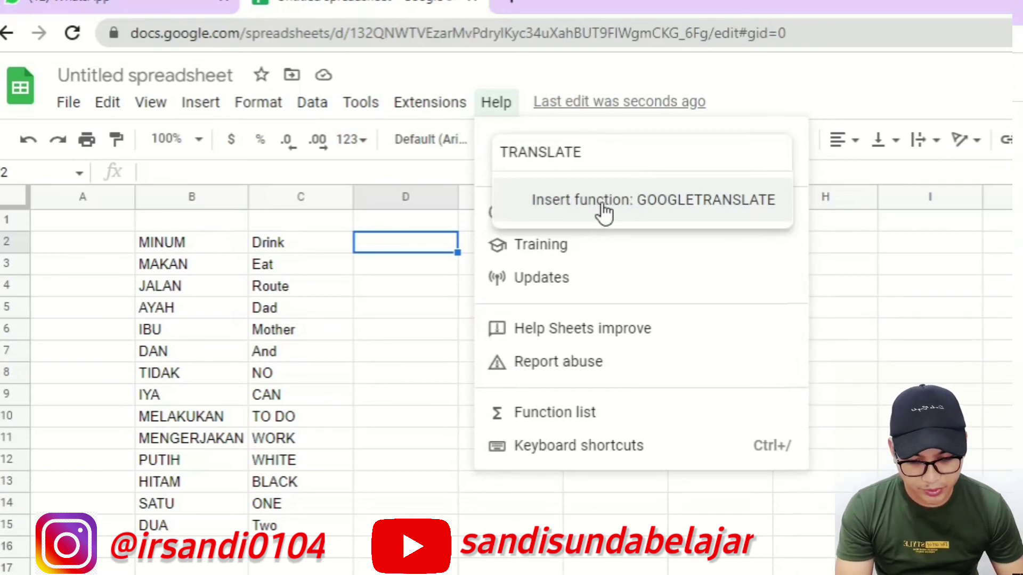
pyautogui.click(633, 208)
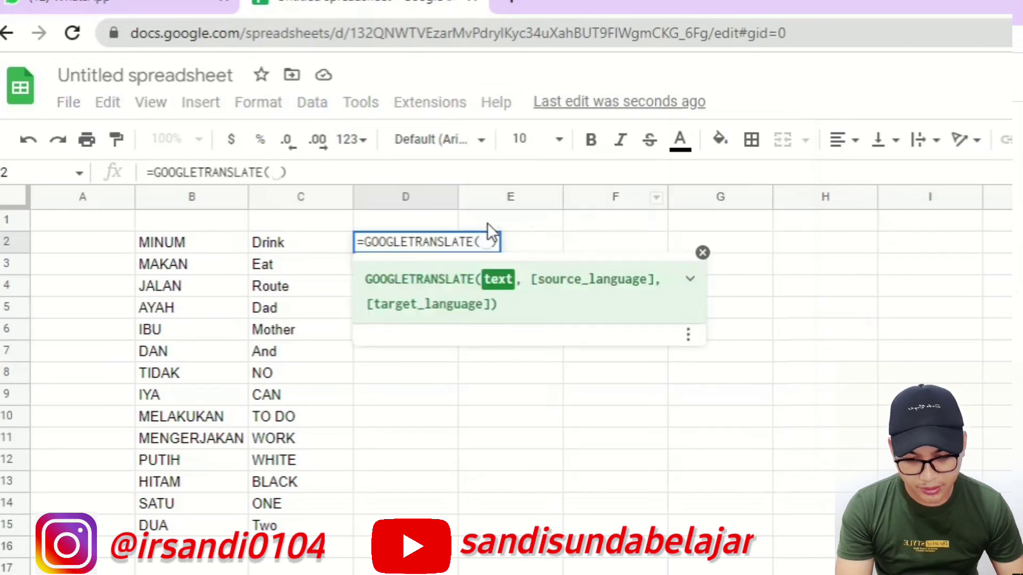
pyautogui.click(213, 241)
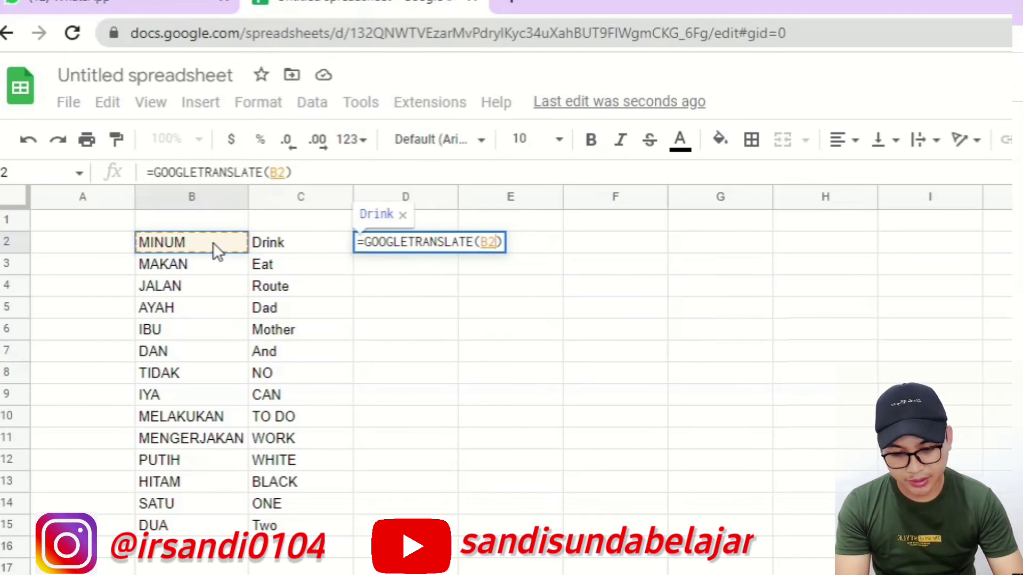
# Commit the D2 formula and accept the suggested autofill to translate D2:D15.
pyautogui.press('Return')
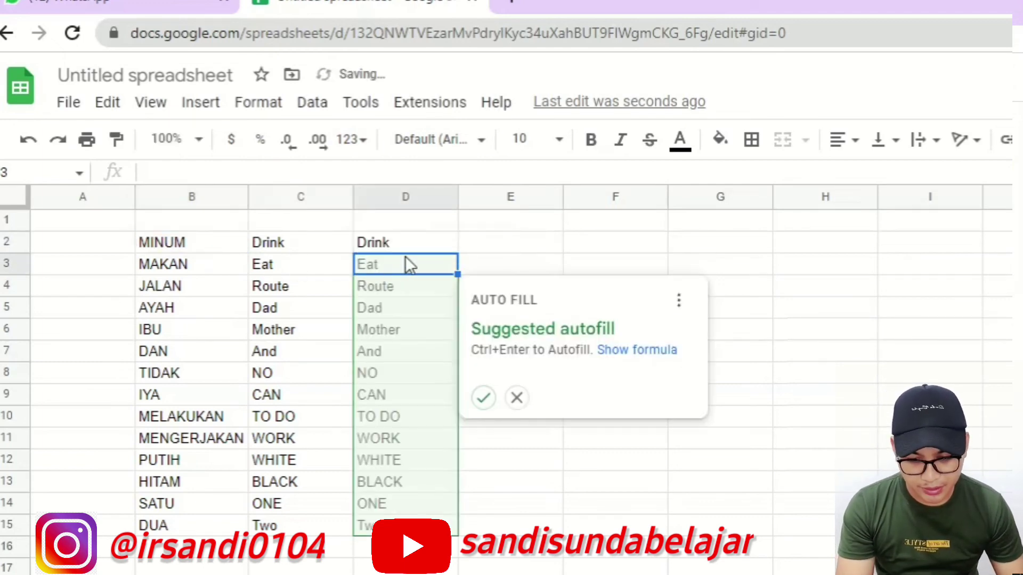
pyautogui.click(484, 399)
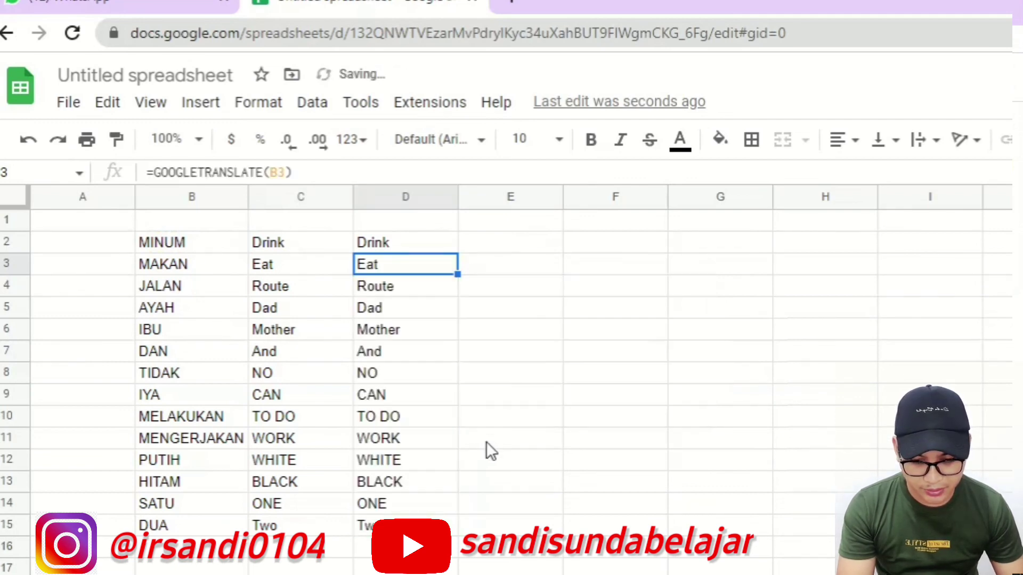
pyautogui.click(488, 391)
pyautogui.click(441, 330)
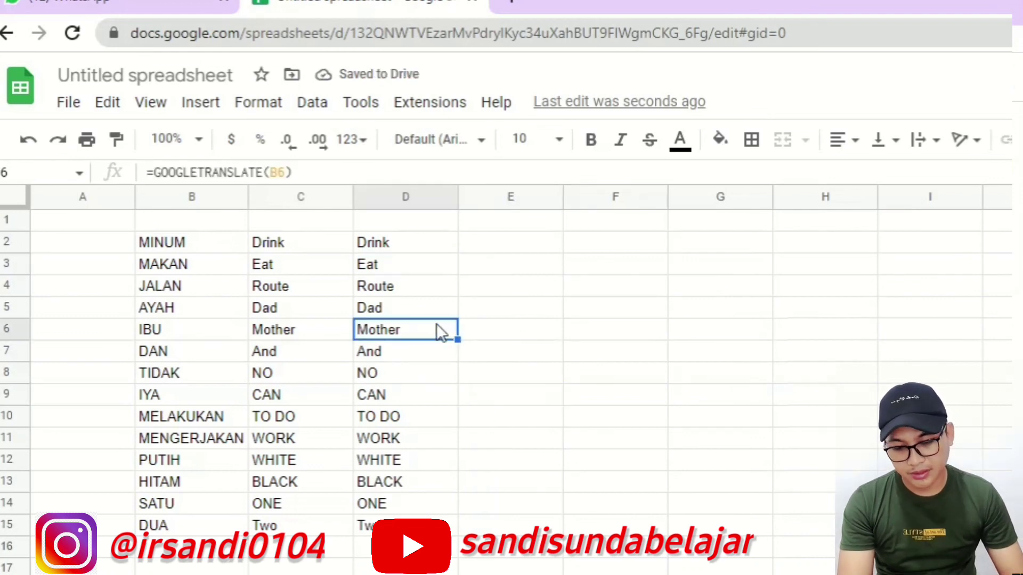